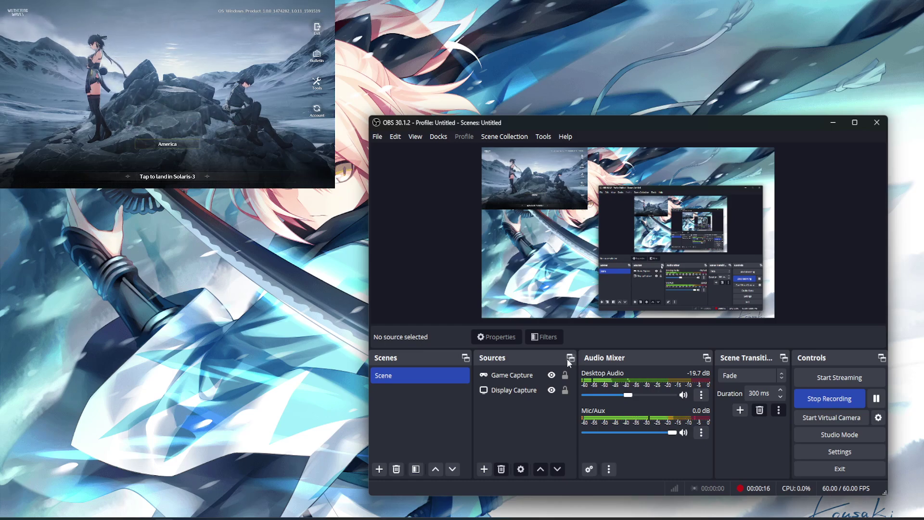
# Step: Toggle the Game Capture source's visibility to compare the scene with and without it, leaving it hidden
pyautogui.click(525, 379)
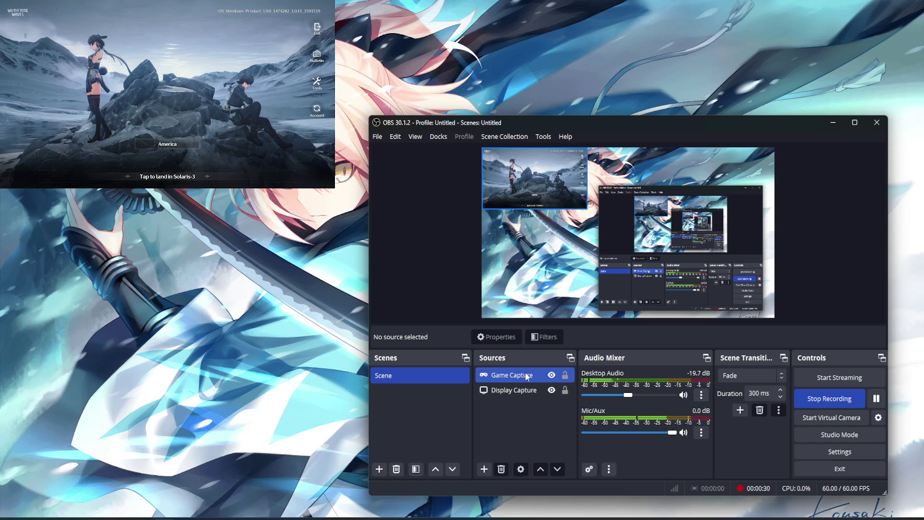
pyautogui.click(552, 376)
pyautogui.click(551, 376)
pyautogui.click(552, 376)
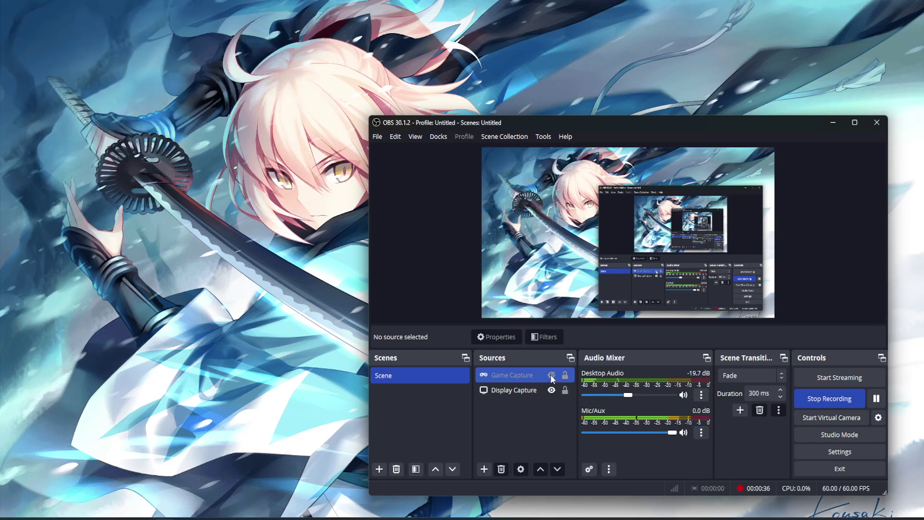
pyautogui.click(551, 376)
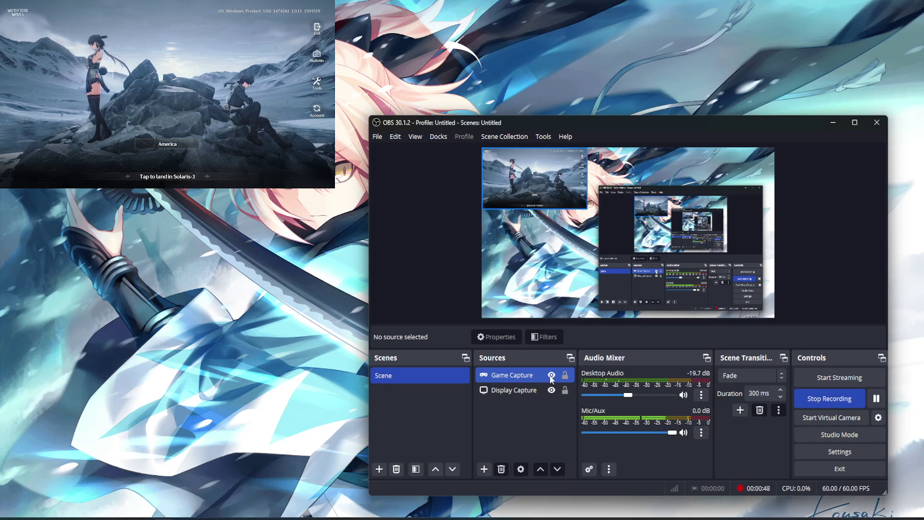
pyautogui.click(552, 375)
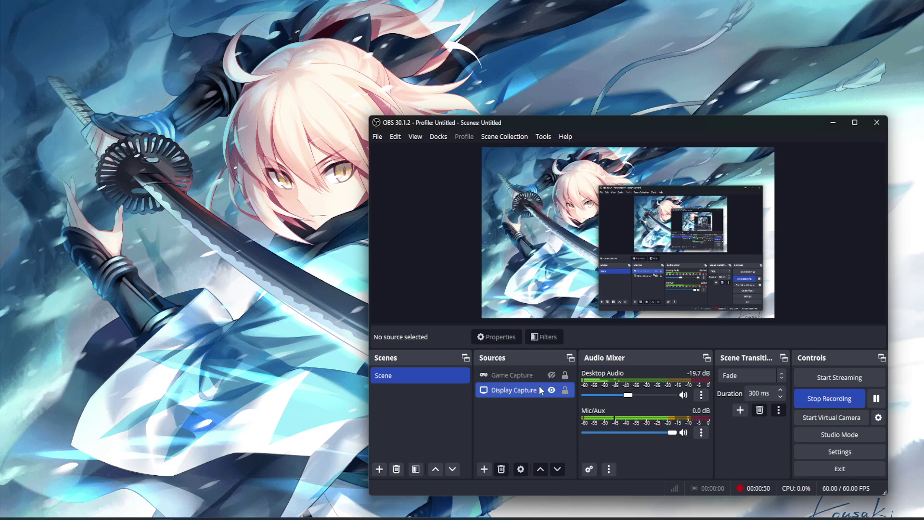
# Step: Add a second Display Capture source of the VG248 display with the Automatic capture method and enlarge it to fill the canvas
pyautogui.click(484, 469)
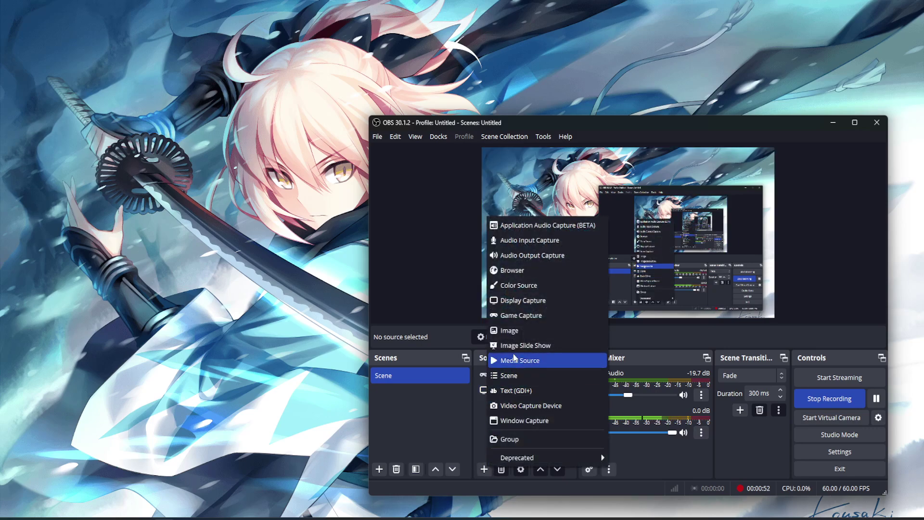
pyautogui.click(524, 301)
pyautogui.click(648, 368)
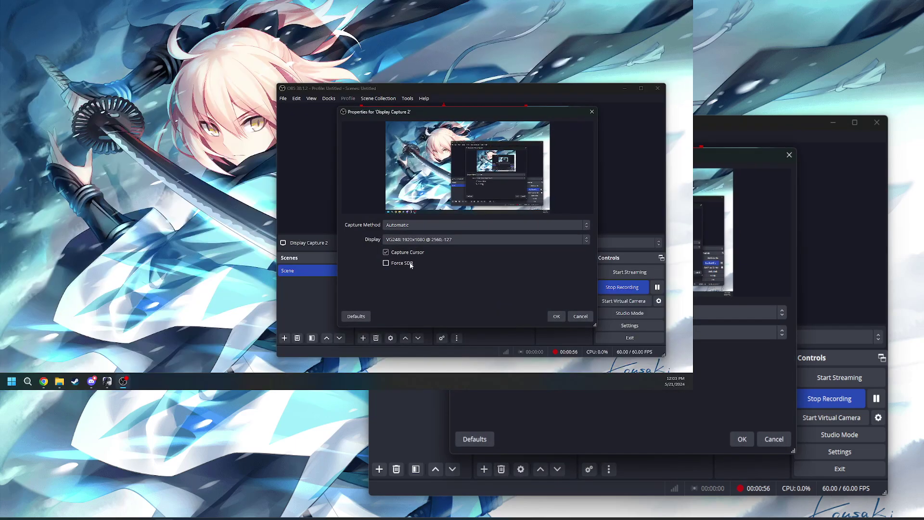
pyautogui.click(415, 225)
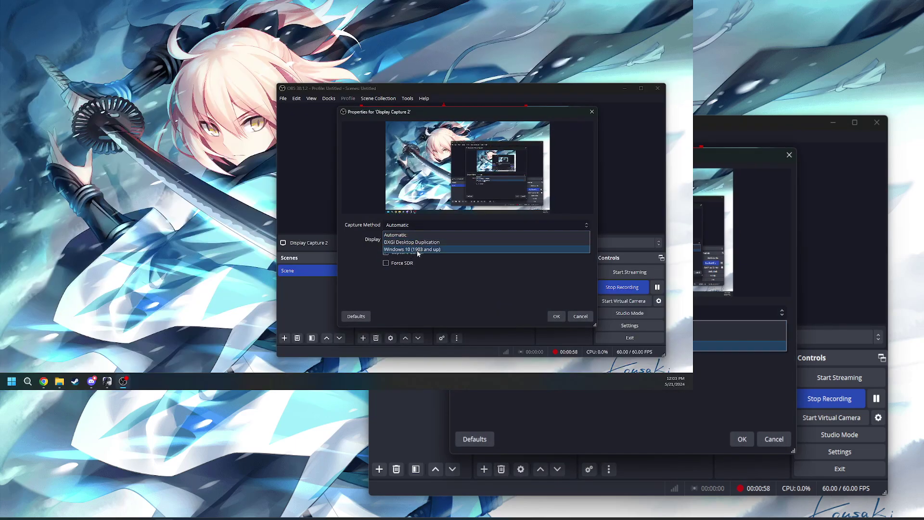
pyautogui.click(476, 273)
pyautogui.click(424, 227)
pyautogui.click(495, 267)
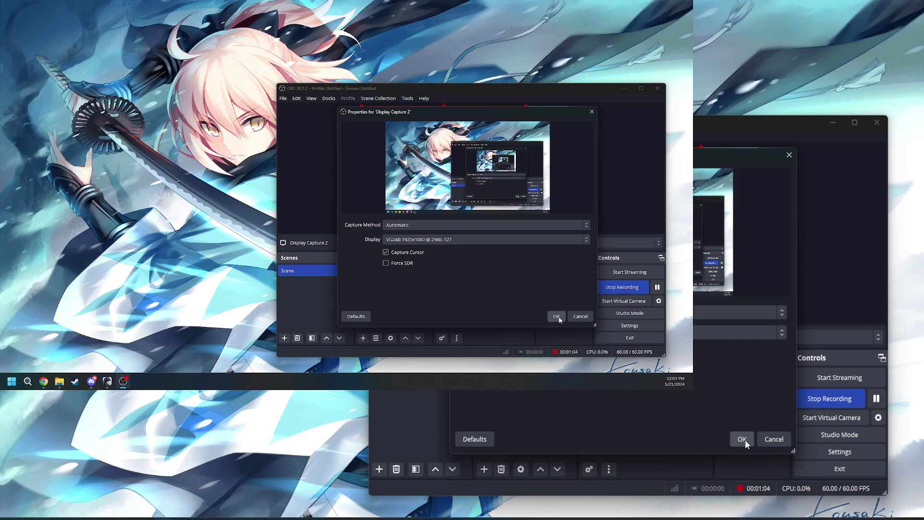
pyautogui.click(557, 317)
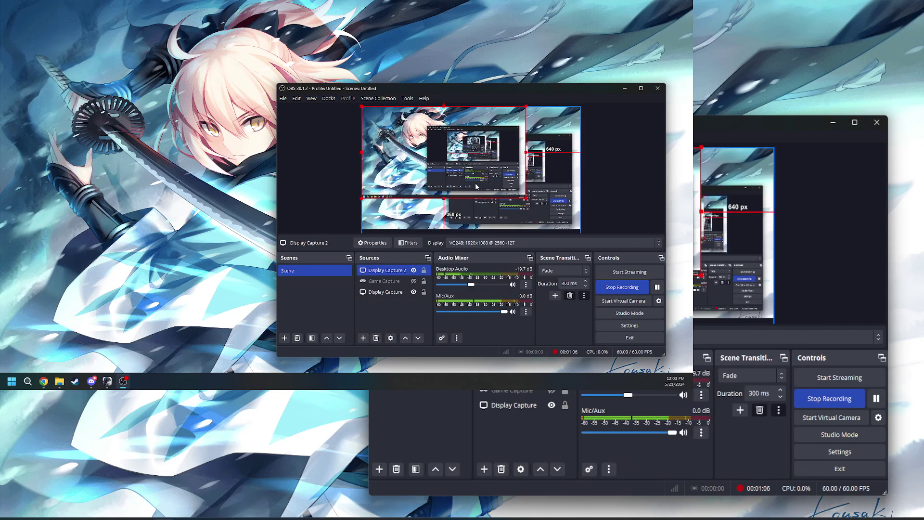
pyautogui.moveTo(526, 198); pyautogui.dragTo(578, 221)
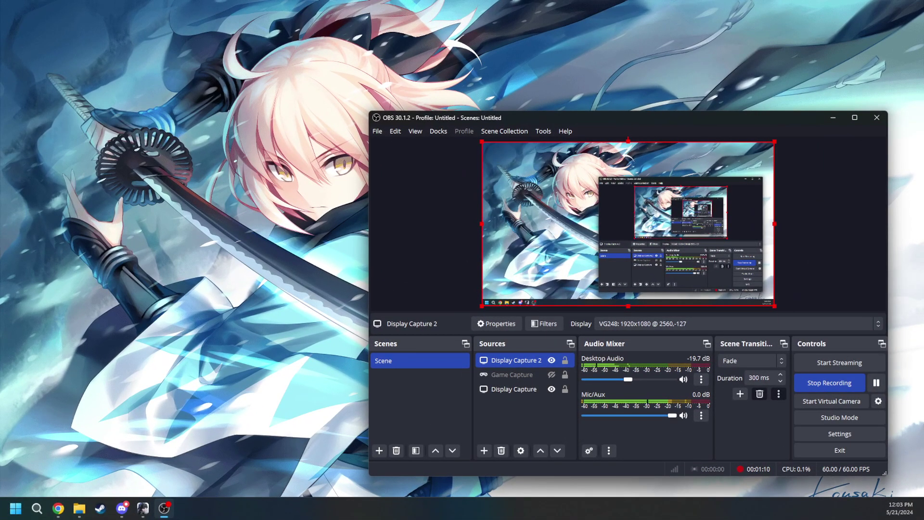
# Step: Bring the Wuthering Waves window onto the captured display to check how it is captured, and move it off again
pyautogui.moveTo(0, 176); pyautogui.dragTo(493, 9)
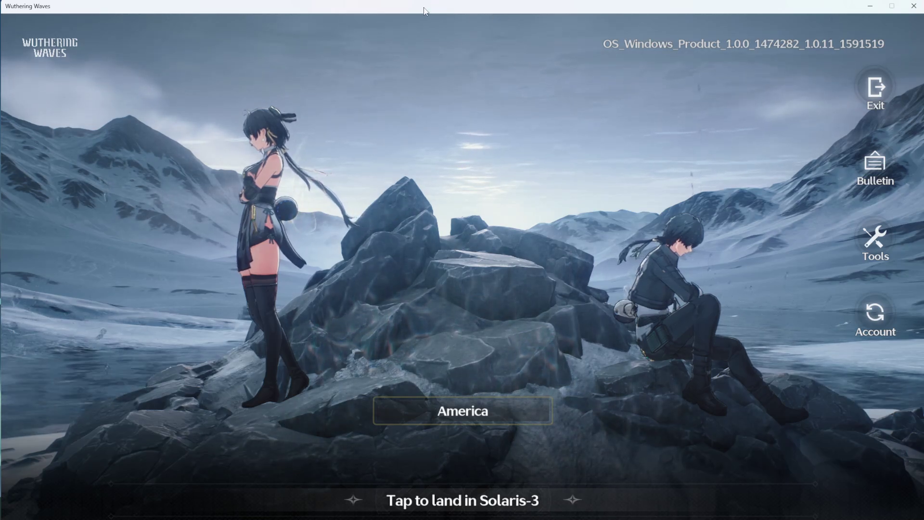
pyautogui.moveTo(421, 7); pyautogui.dragTo(0, 87)
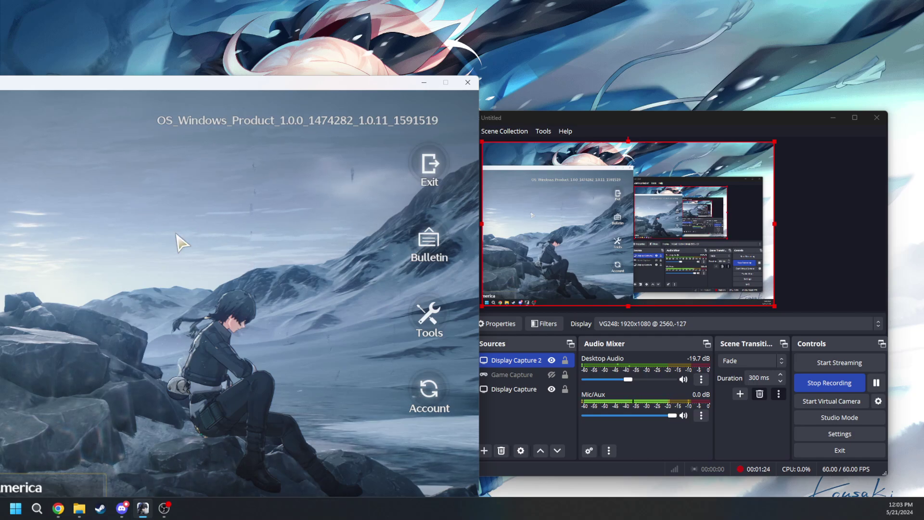
pyautogui.click(201, 215)
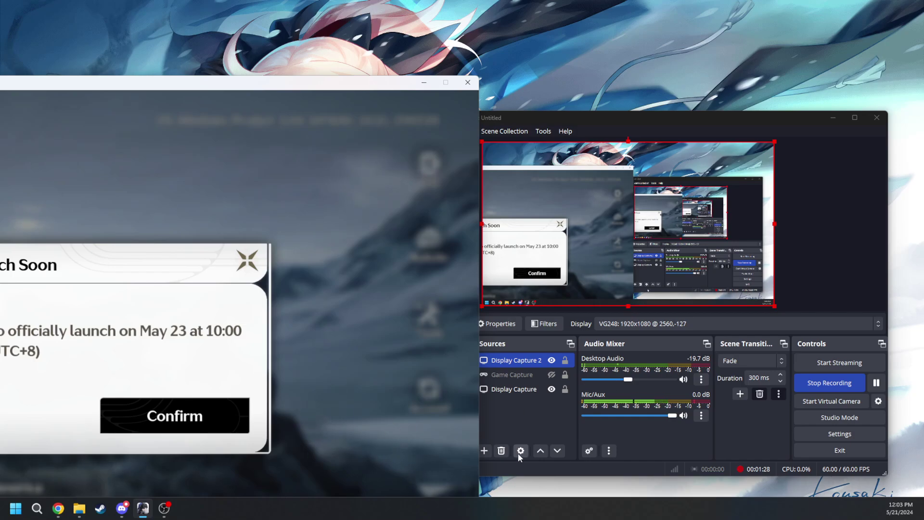
pyautogui.moveTo(164, 84); pyautogui.dragTo(0, 139)
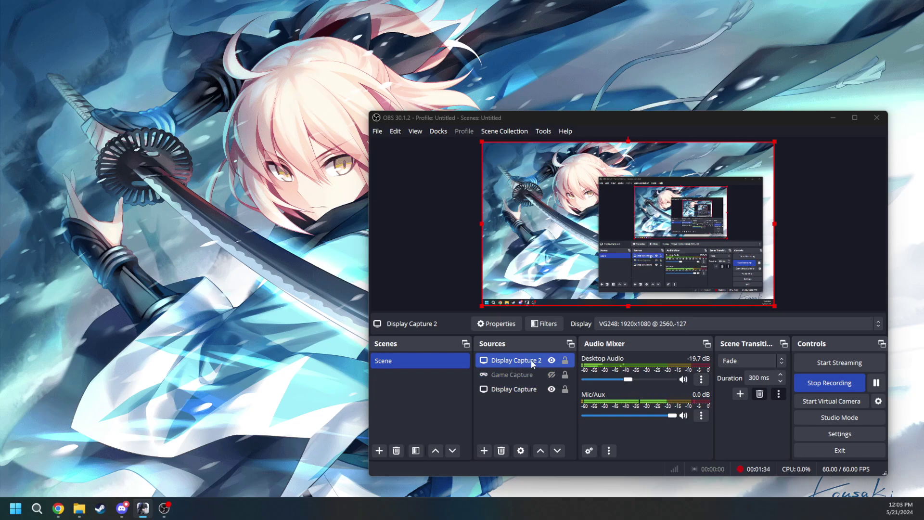
# Step: Hide Display Capture 2 and add a Window Capture of Wuthering Waves with the Windows 10 (1903 and up) capture method
pyautogui.click(552, 360)
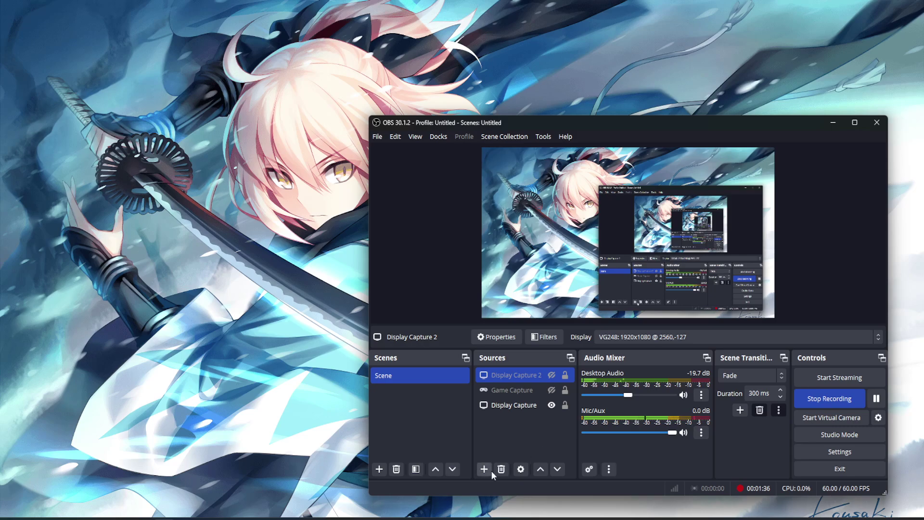
pyautogui.click(485, 470)
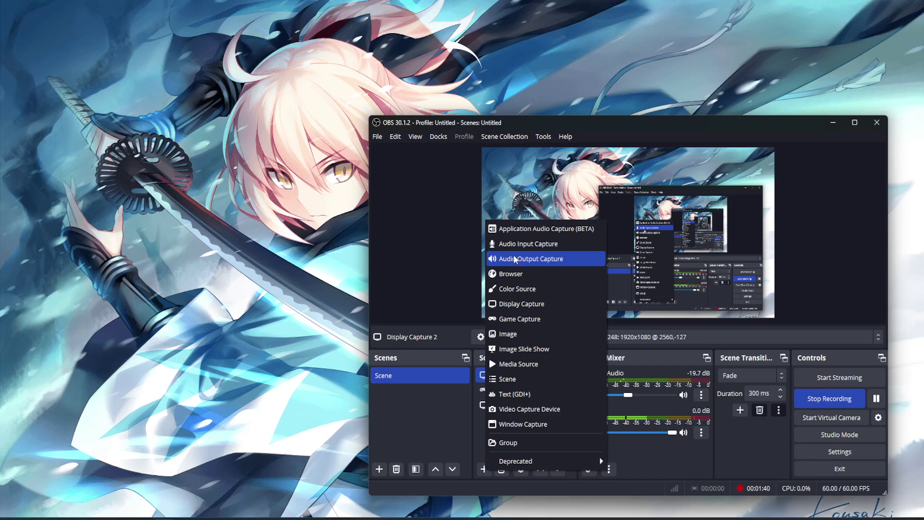
pyautogui.click(517, 425)
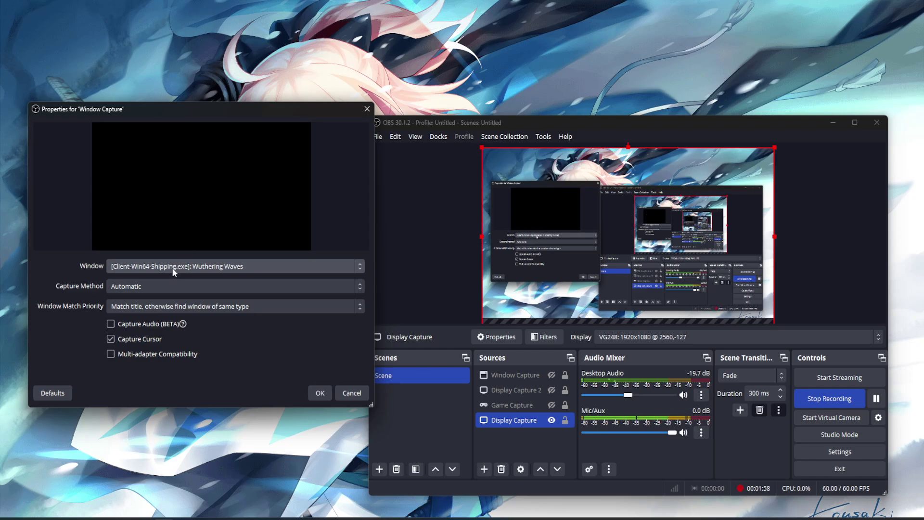
pyautogui.click(153, 284)
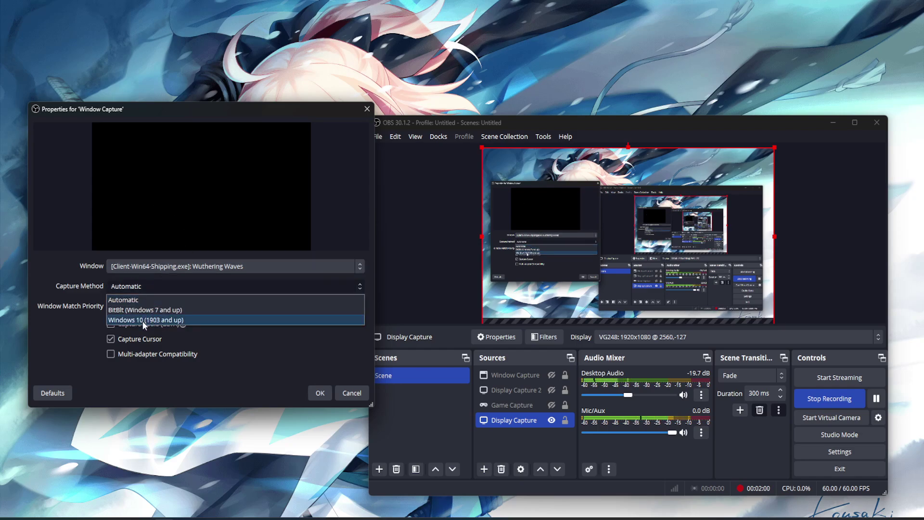
pyautogui.click(142, 321)
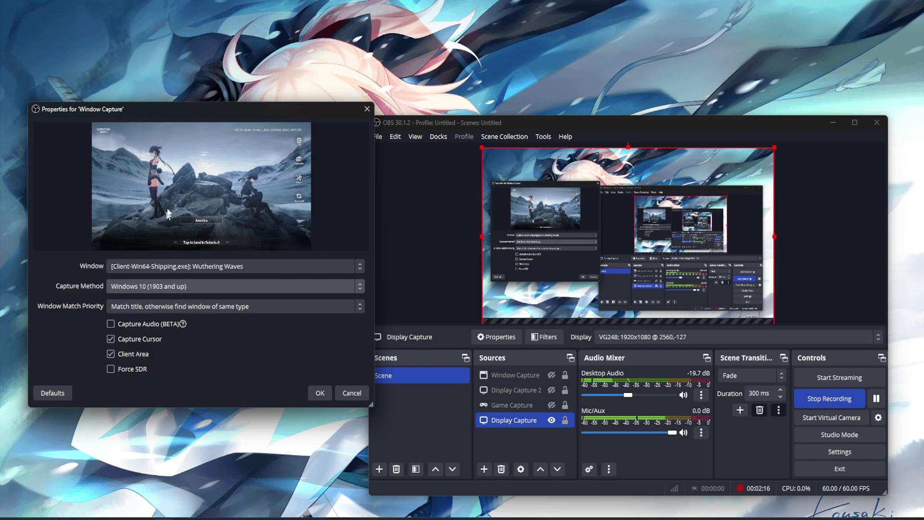
# Step: Preview the Window Capture source in the scene, hide it again, and accept its properties
pyautogui.click(552, 375)
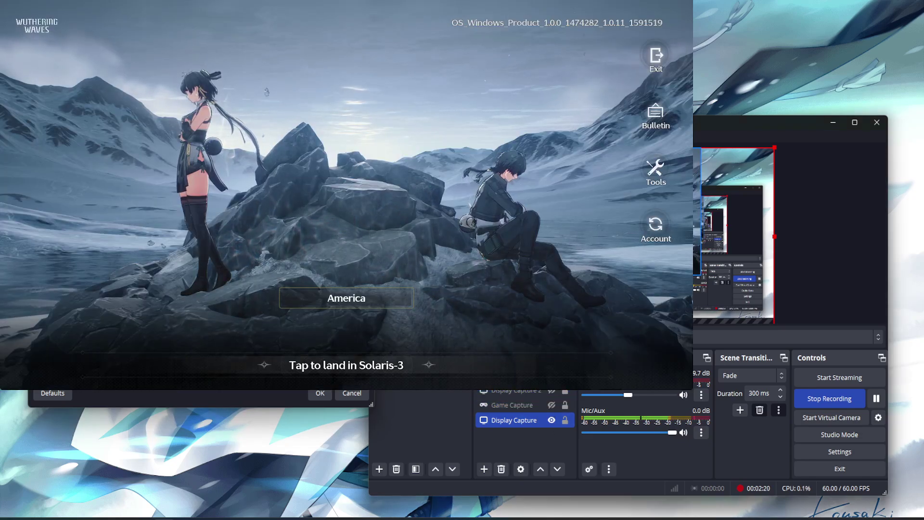
pyautogui.moveTo(202, 128); pyautogui.dragTo(178, 211)
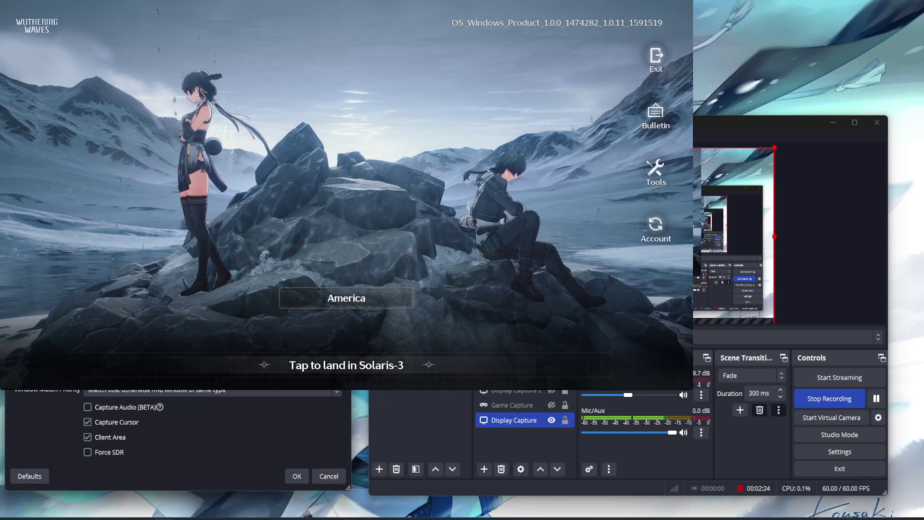
pyautogui.keyDown('ctrl'); pyautogui.click(509, 405); pyautogui.keyUp('ctrl')
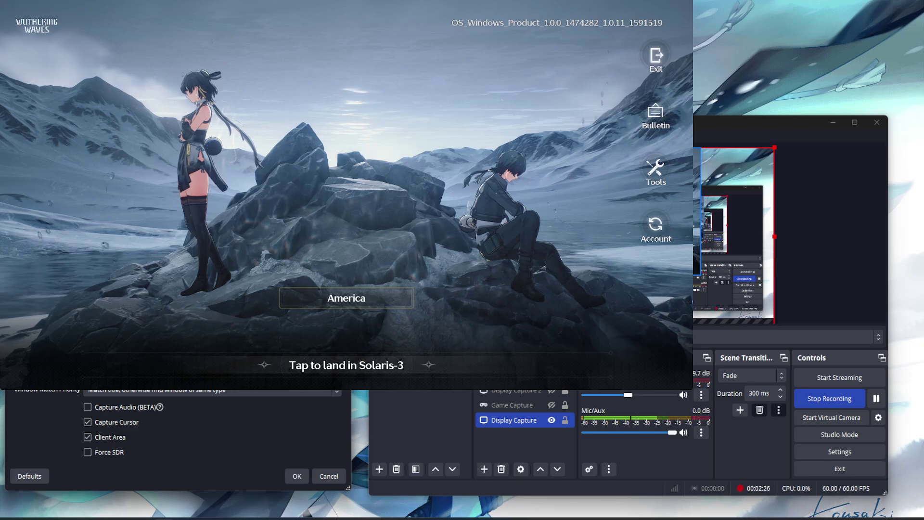
pyautogui.click(551, 375)
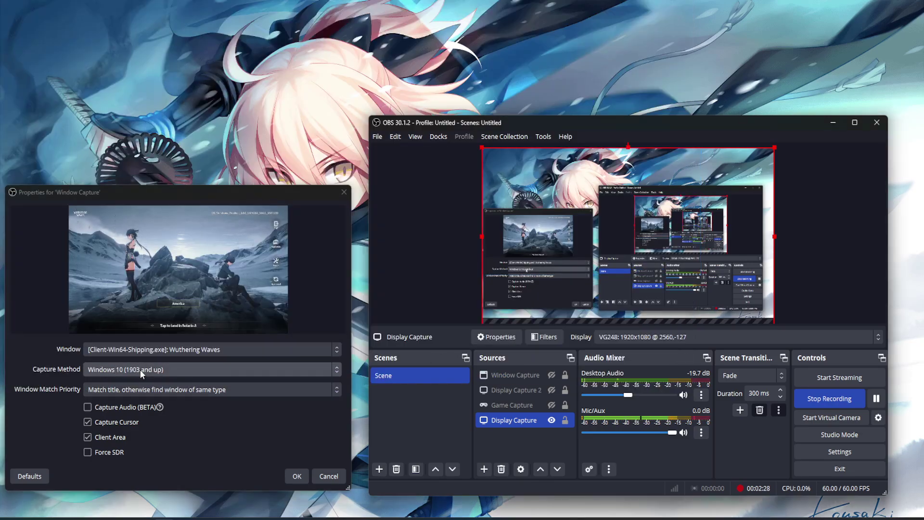
pyautogui.click(297, 476)
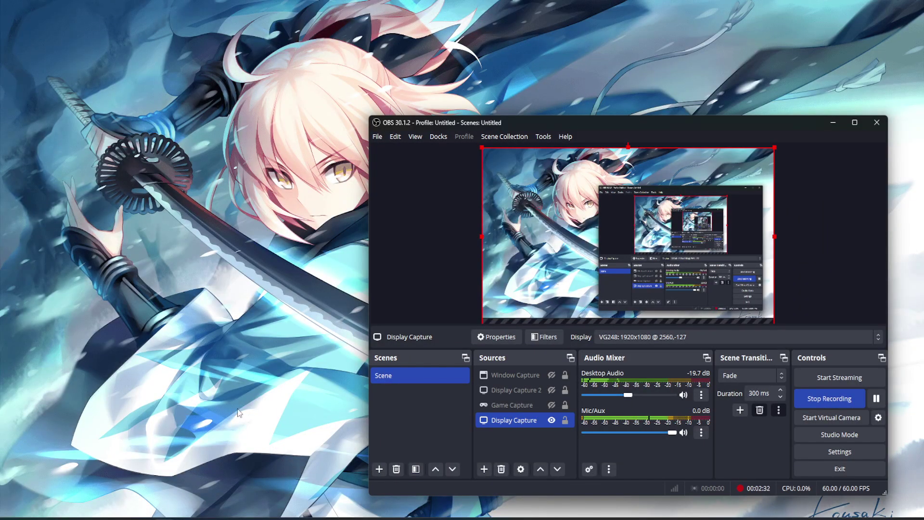
# Step: Show the Game Capture source in the scene and hide it again
pyautogui.keyDown('ctrl'); pyautogui.click(548, 408); pyautogui.keyUp('ctrl')
pyautogui.click(548, 407)
pyautogui.click(552, 406)
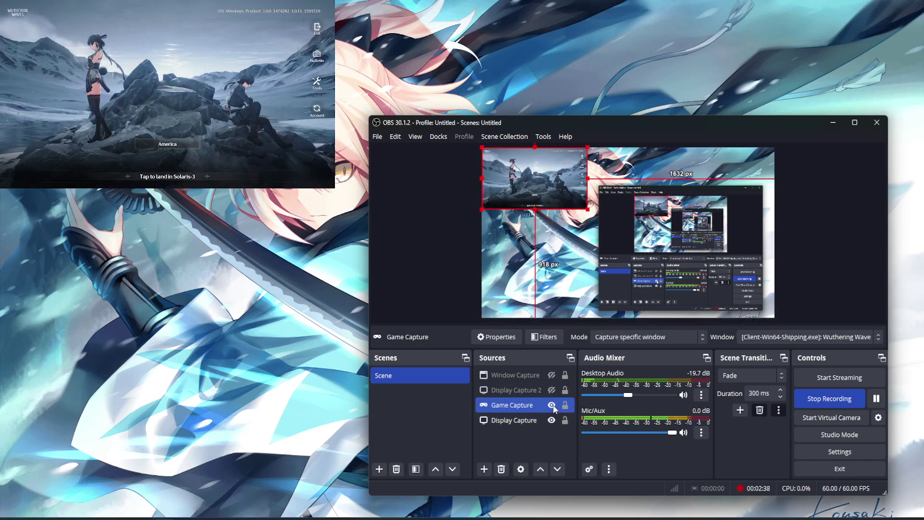
pyautogui.click(552, 405)
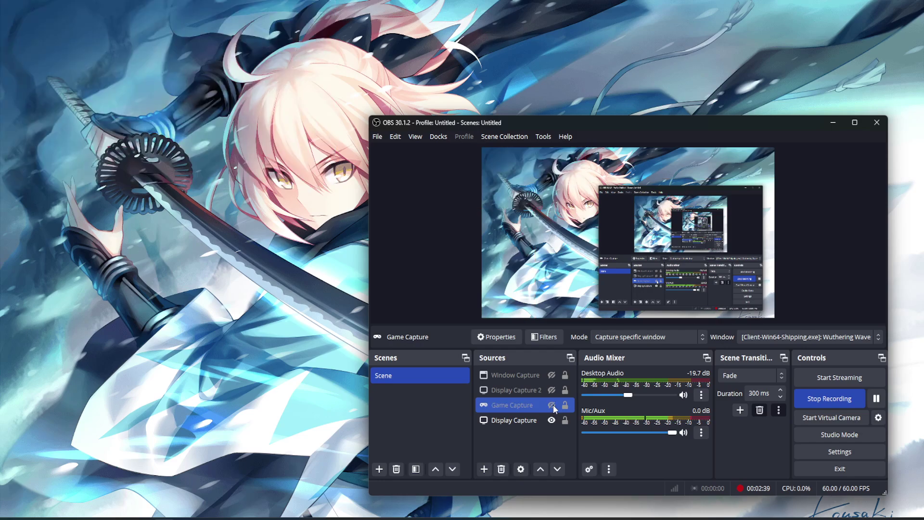
# Step: Show the Window Capture source, review its properties, and hide it again
pyautogui.click(553, 378)
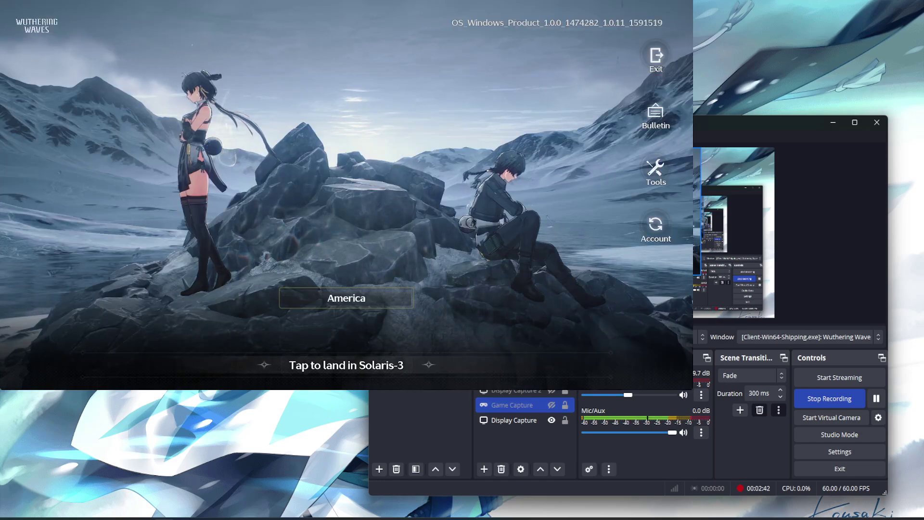
pyautogui.doubleClick(520, 375)
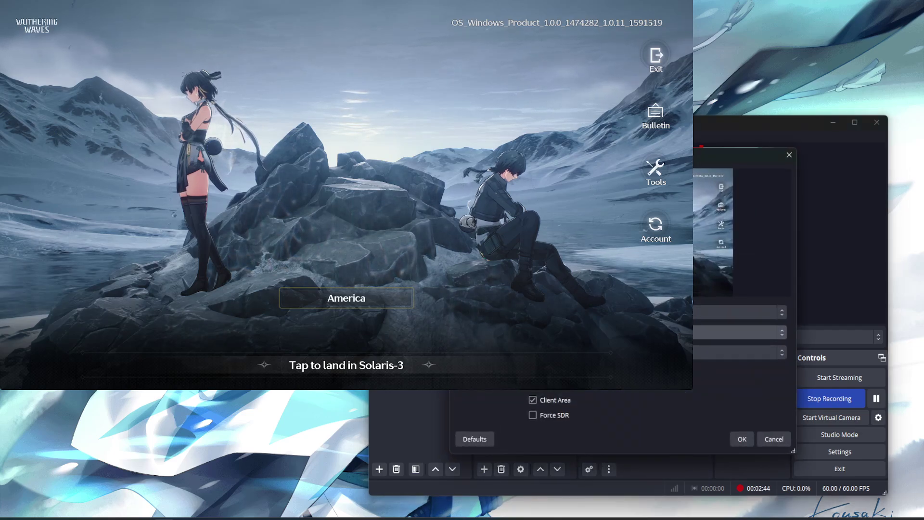
pyautogui.click(742, 438)
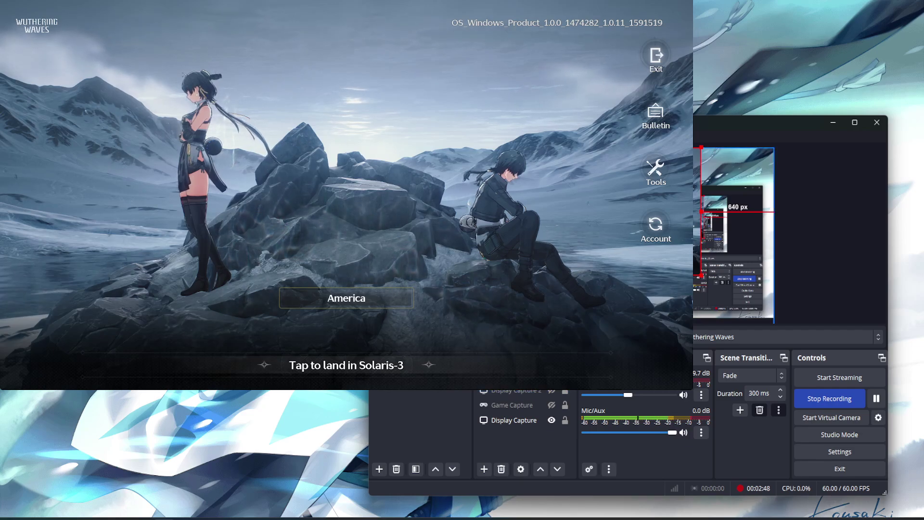
pyautogui.click(551, 375)
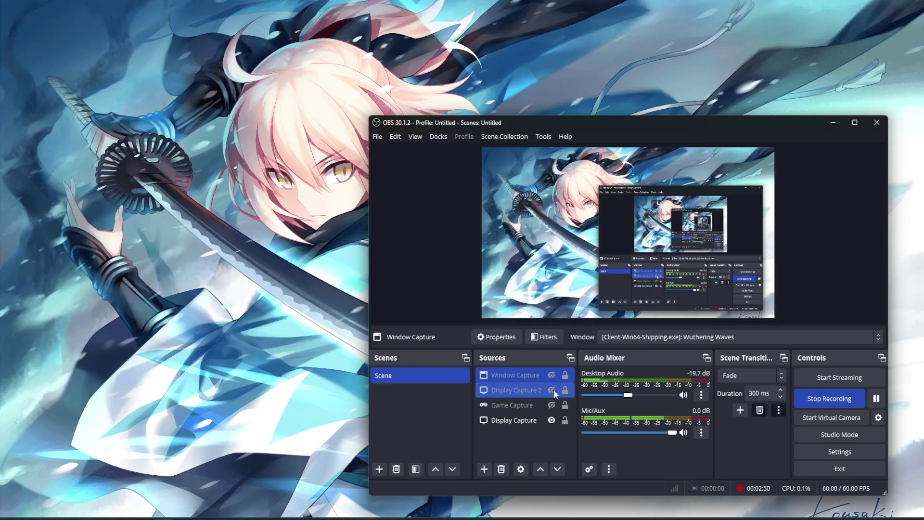
# Step: Briefly show Display Capture 2, hide it again, and move the OBS window to the opposite side of the desktop
pyautogui.click(553, 390)
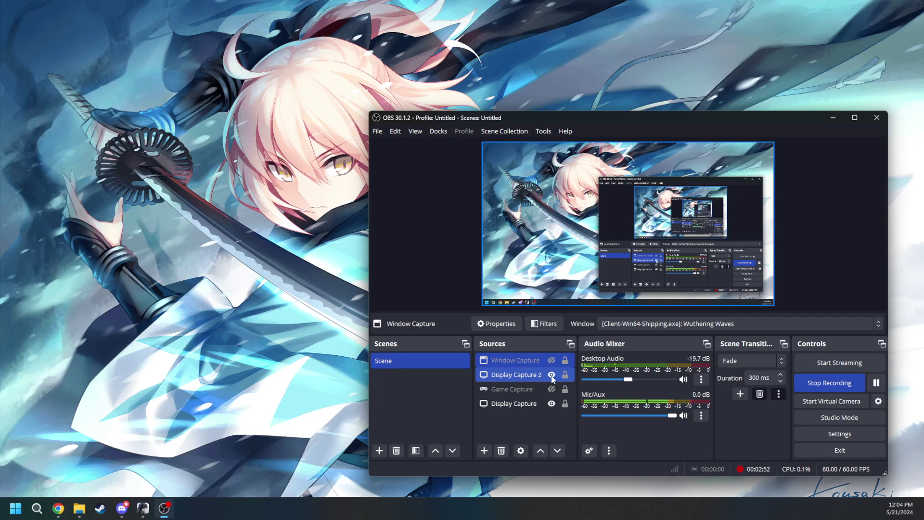
pyautogui.click(553, 379)
pyautogui.click(548, 390)
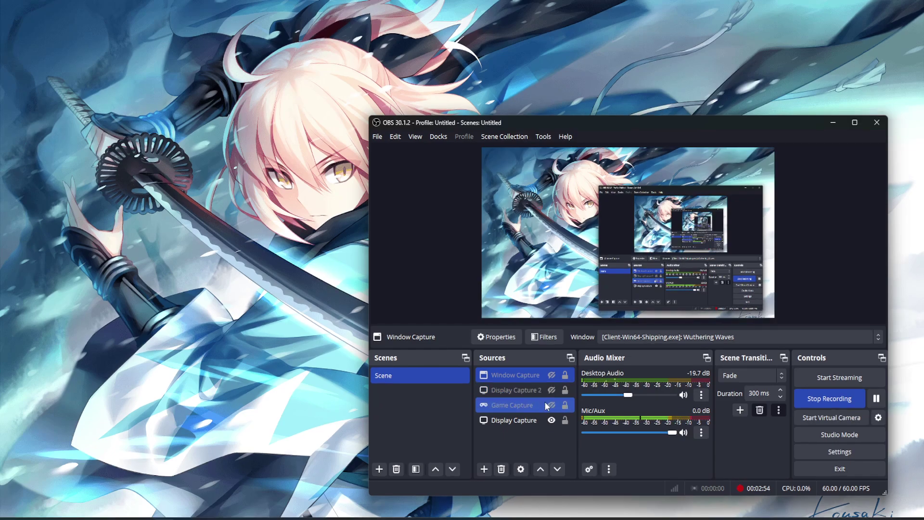
pyautogui.keyDown('ctrl'); pyautogui.click(547, 407); pyautogui.keyUp('ctrl')
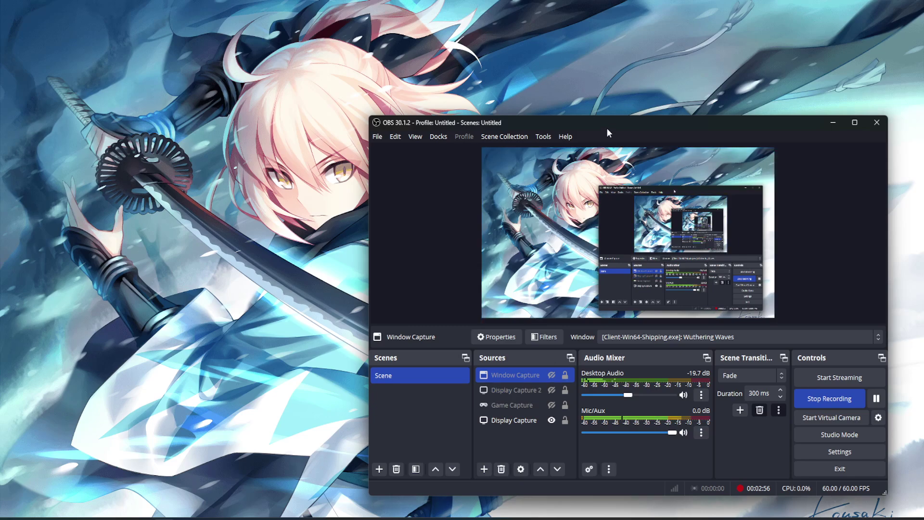
pyautogui.moveTo(607, 129); pyautogui.dragTo(288, 55)
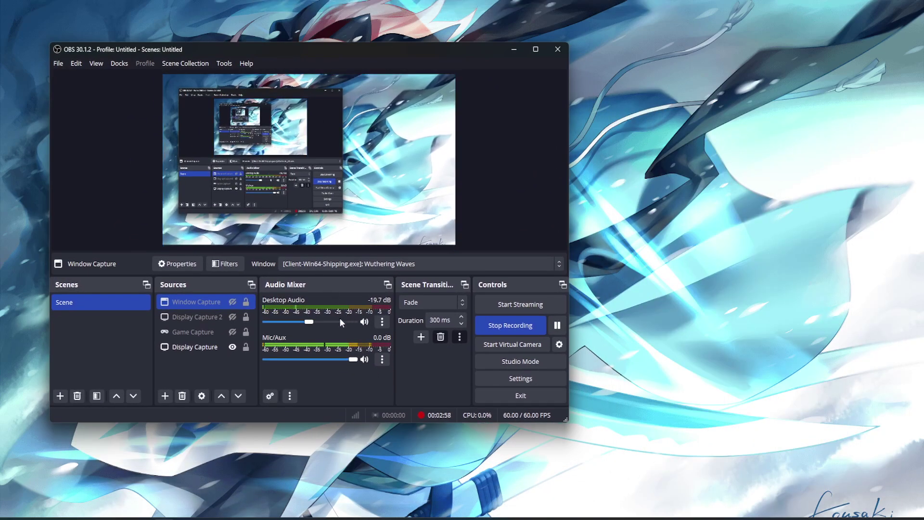